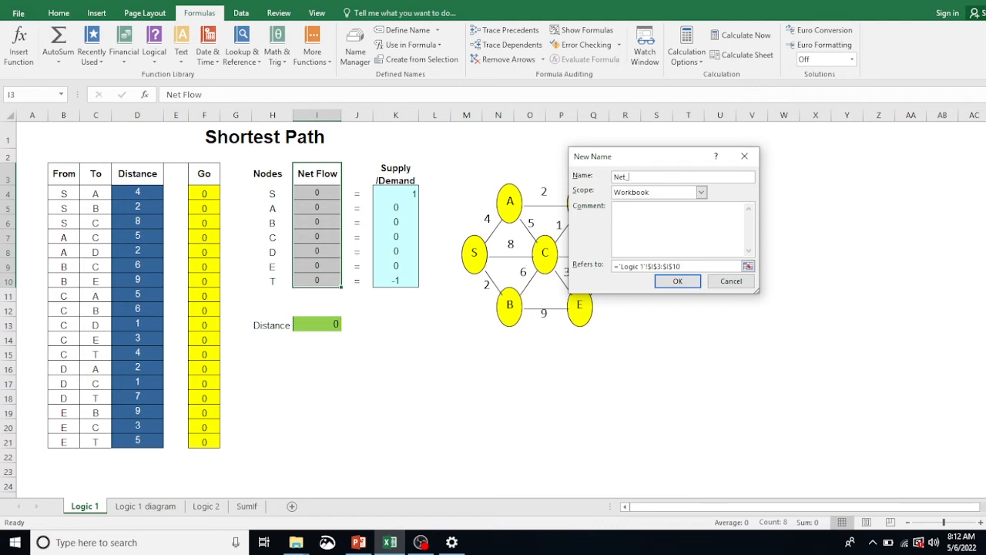
Step: Define the workbook-scoped name Net_Flow for the Net Flow range I3:I10
{"action": "type", "text": "Flow"}
{"action": "double_click", "coordinate": [640, 176]}
{"action": "left_click", "coordinate": [678, 281]}
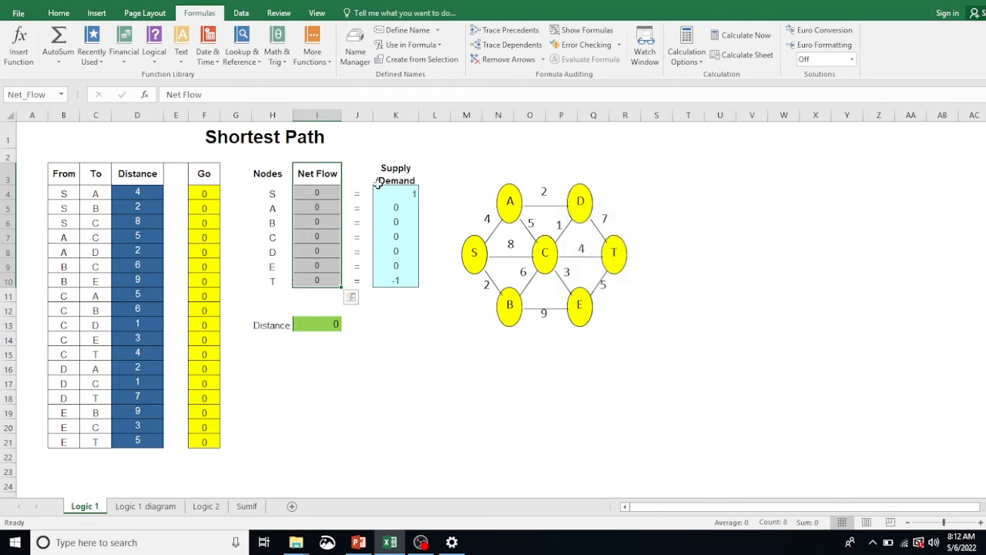
Step: Try to define the workbook-scoped name Supply_Demand for the Supply/Demand range K3:K11
{"action": "left_click_drag", "start_coordinate": [403, 166], "coordinate": [396, 297]}
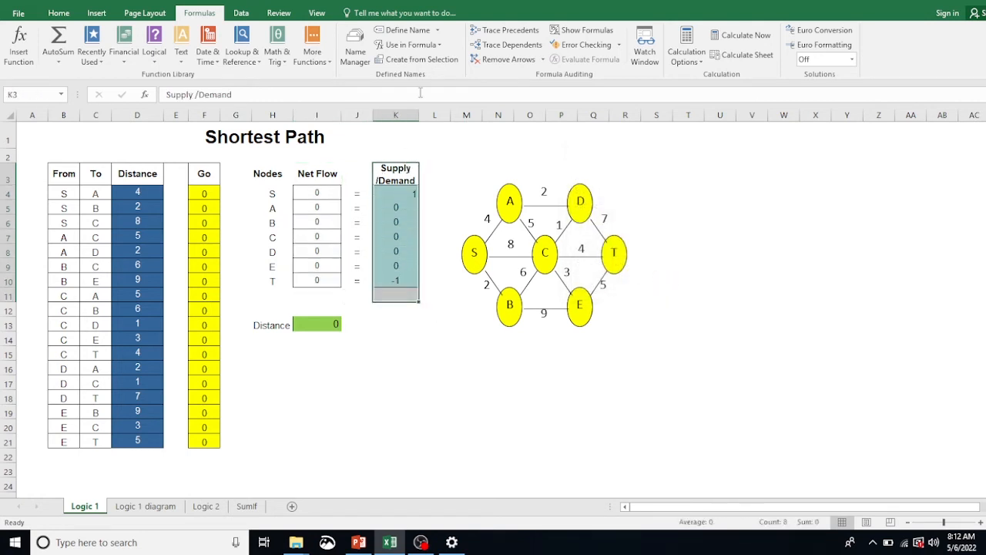
{"action": "left_click", "coordinate": [419, 30]}
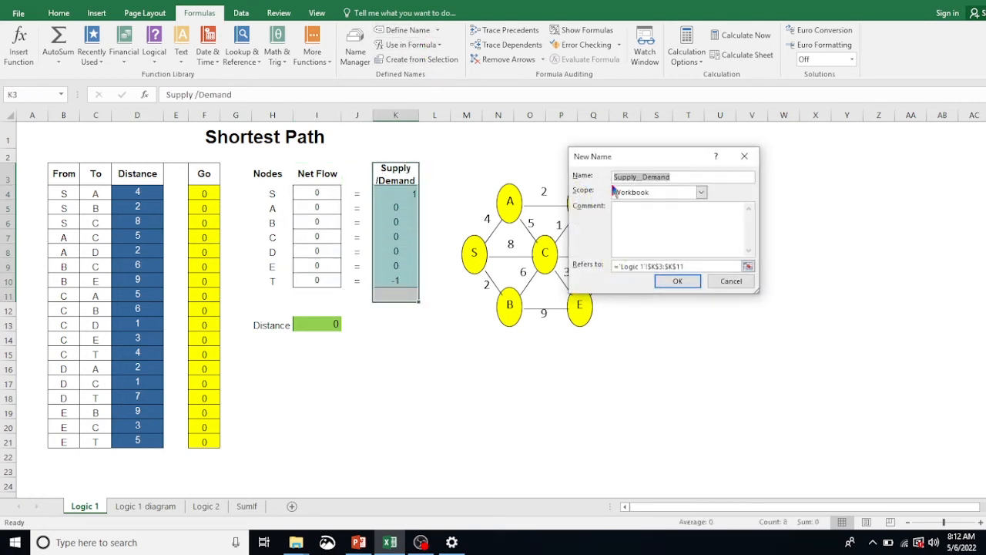
{"action": "left_click", "coordinate": [636, 176]}
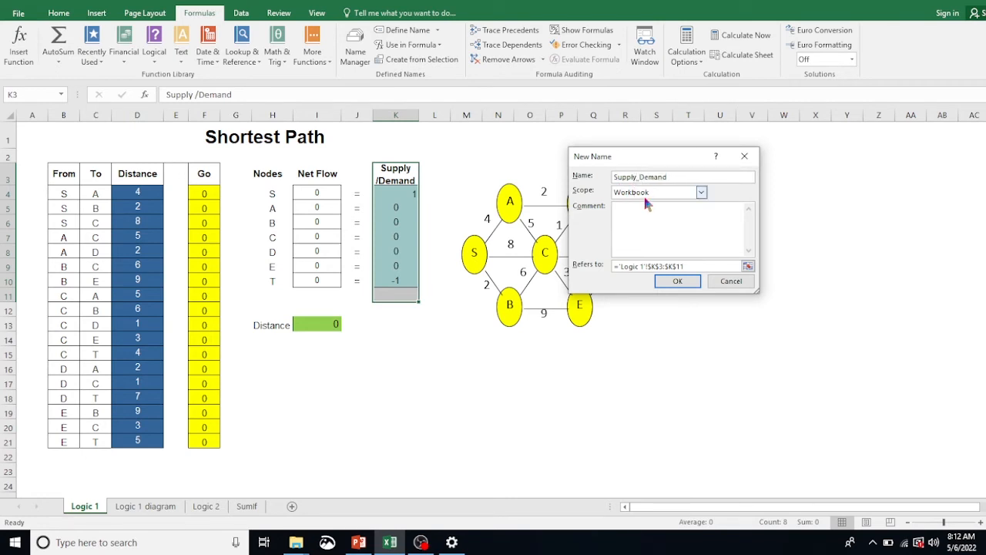
{"action": "left_click", "coordinate": [677, 281]}
Step: Create a name for the total distance cell I13 from its label in the left column of H13:I13
{"action": "left_click", "coordinate": [317, 323]}
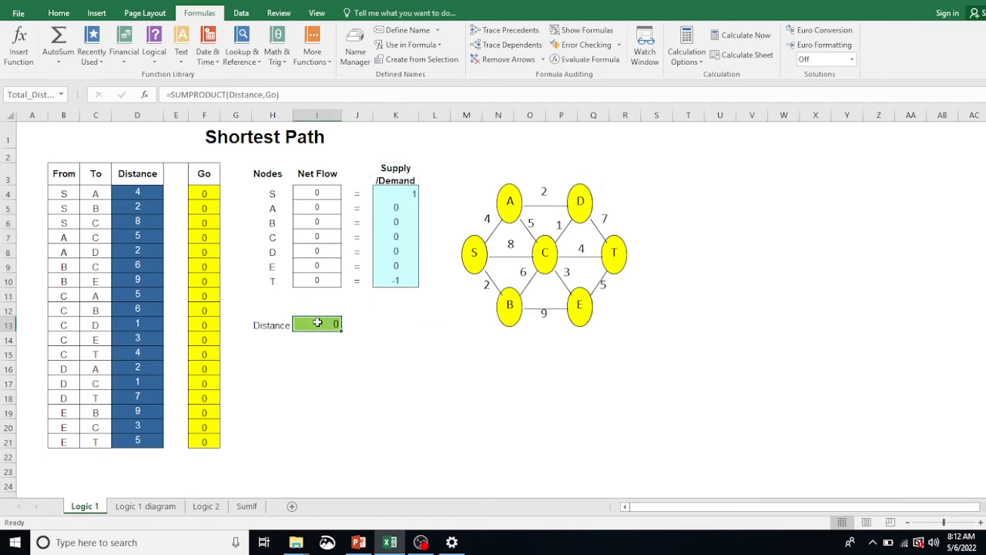
{"action": "key", "text": "shift+Left"}
{"action": "left_click", "coordinate": [423, 60]}
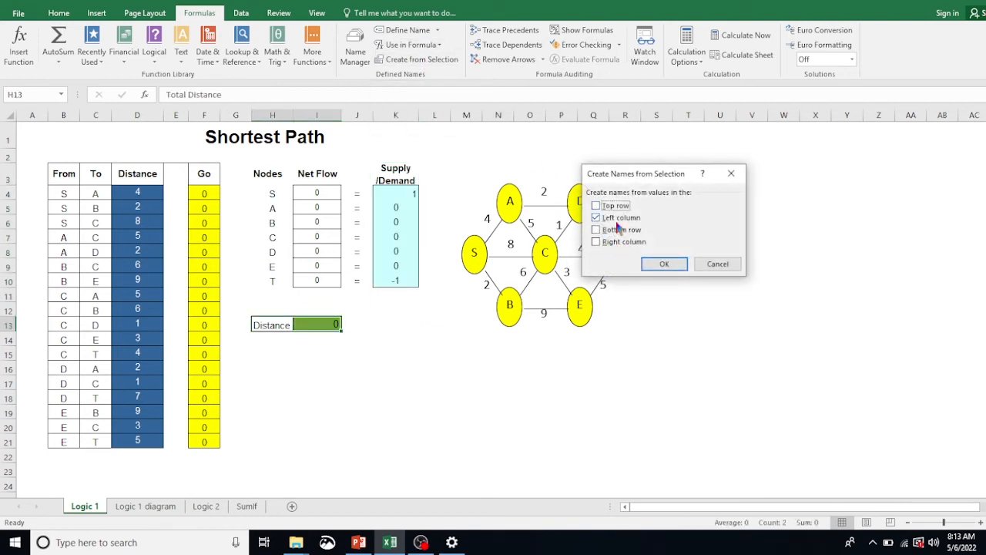
{"action": "left_click", "coordinate": [664, 263]}
{"action": "left_click", "coordinate": [687, 236]}
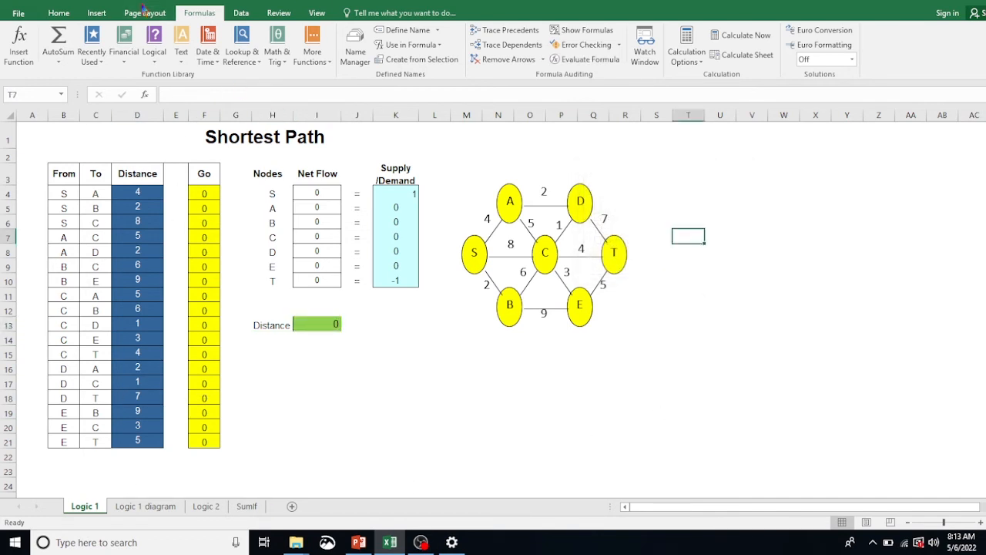
Step: Set up Solver to minimize the total distance in I13 by changing the Go cells F4:F21
{"action": "left_click", "coordinate": [241, 13]}
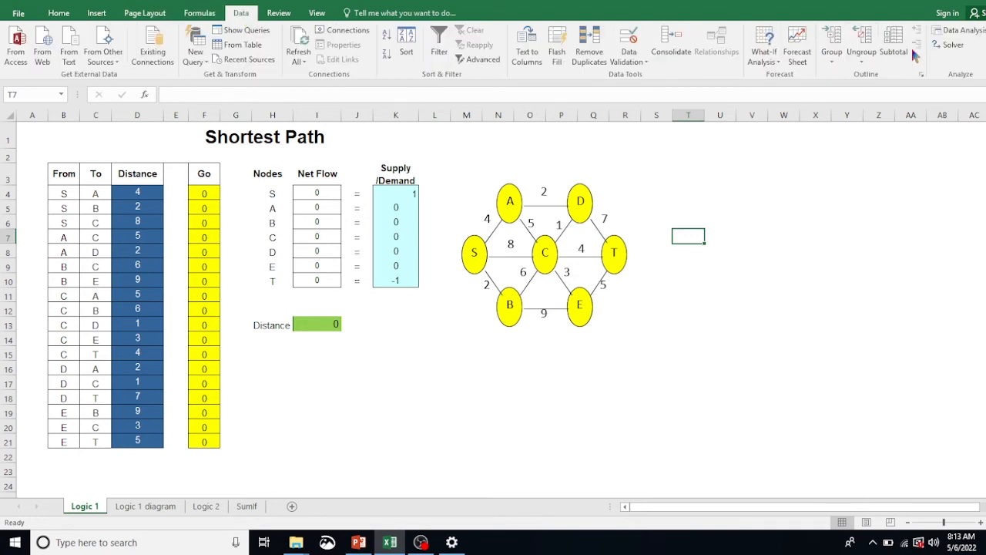
{"action": "left_click", "coordinate": [949, 45]}
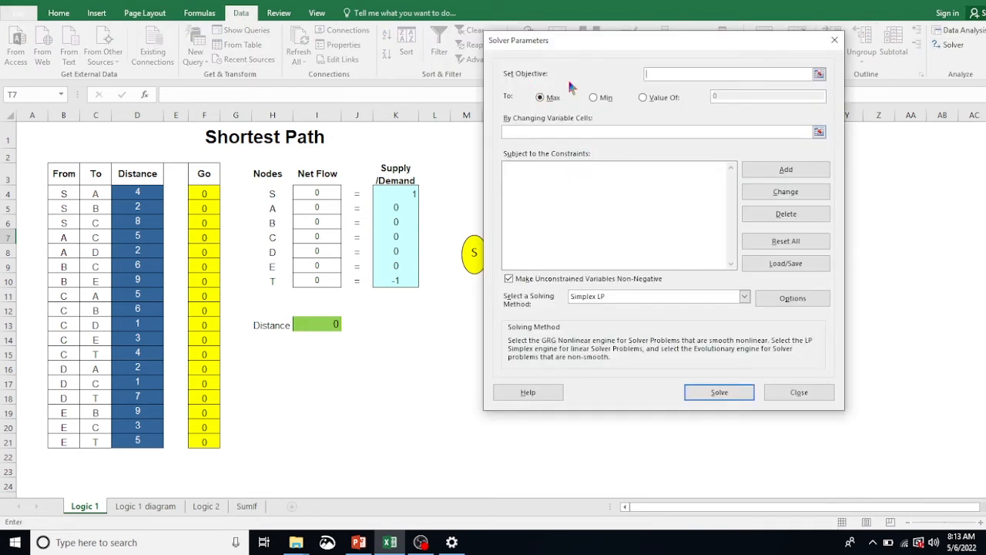
{"action": "left_click", "coordinate": [325, 327]}
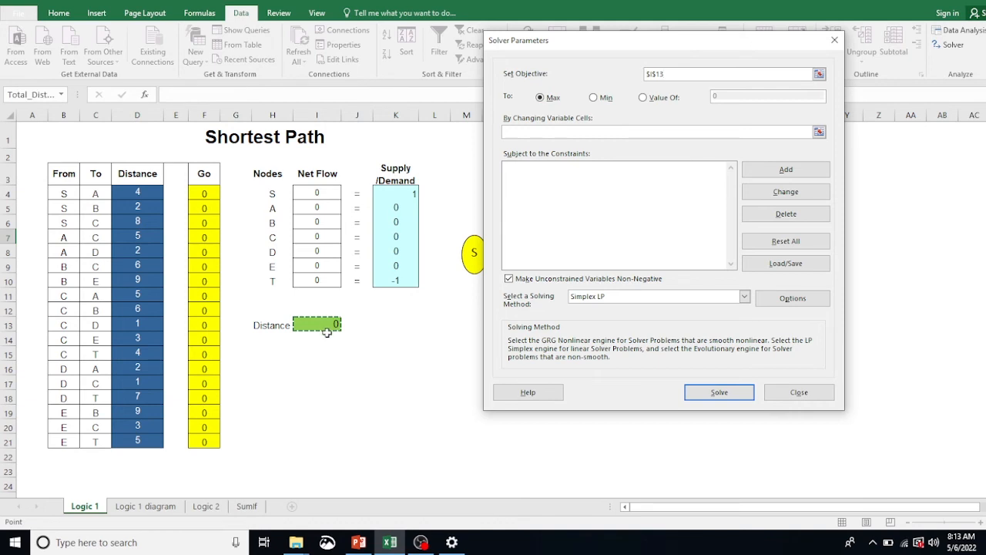
{"action": "left_click", "coordinate": [593, 99]}
{"action": "left_click", "coordinate": [549, 133]}
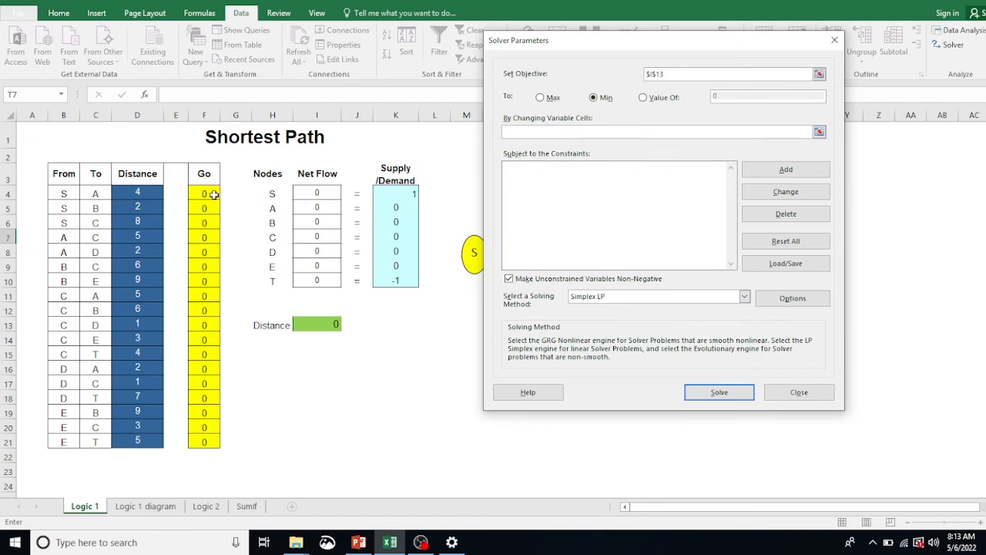
{"action": "left_click_drag", "start_coordinate": [204, 194], "coordinate": [204, 442]}
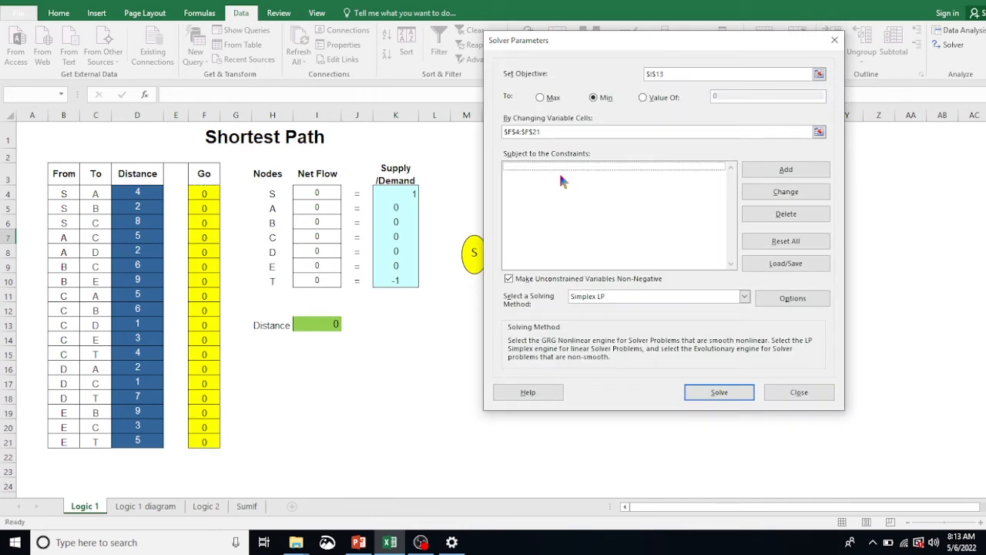
Step: Add the Solver constraint that net flow I4:I10 equals supply/demand K4:K10, and solve the model, keeping the solution
{"action": "left_click", "coordinate": [784, 170]}
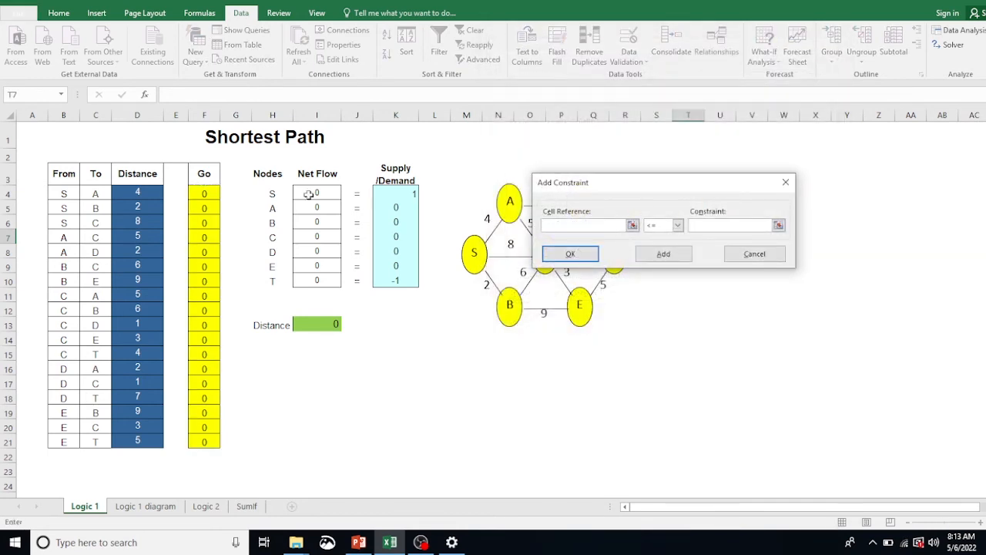
{"action": "left_click_drag", "start_coordinate": [321, 195], "coordinate": [321, 280]}
{"action": "left_click", "coordinate": [678, 225]}
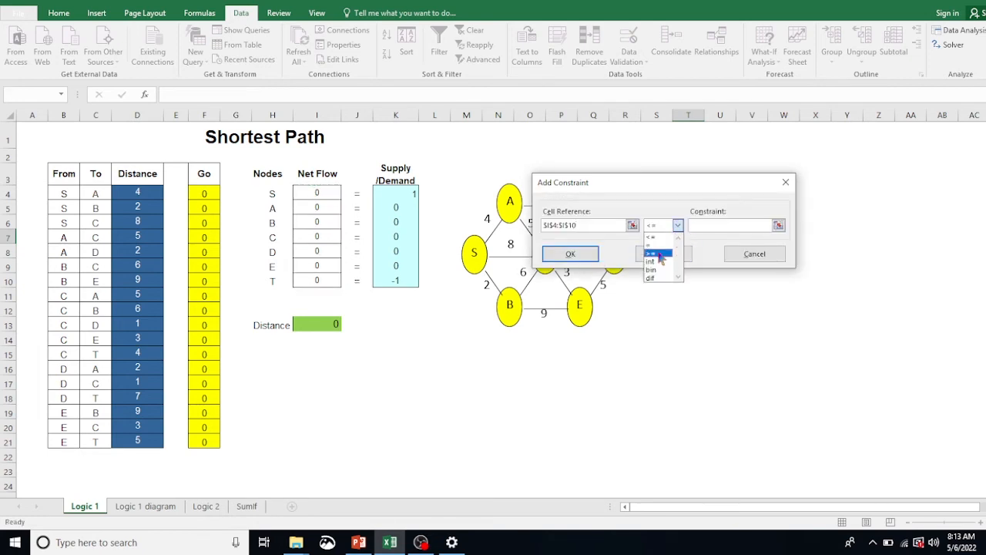
{"action": "left_click", "coordinate": [658, 250]}
{"action": "left_click_drag", "start_coordinate": [396, 194], "coordinate": [396, 278]}
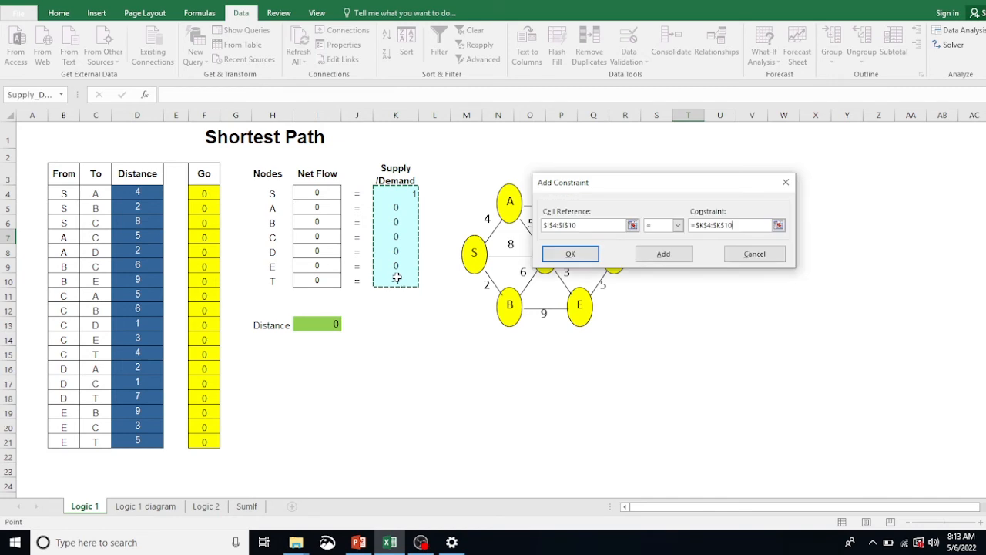
{"action": "left_click", "coordinate": [568, 255]}
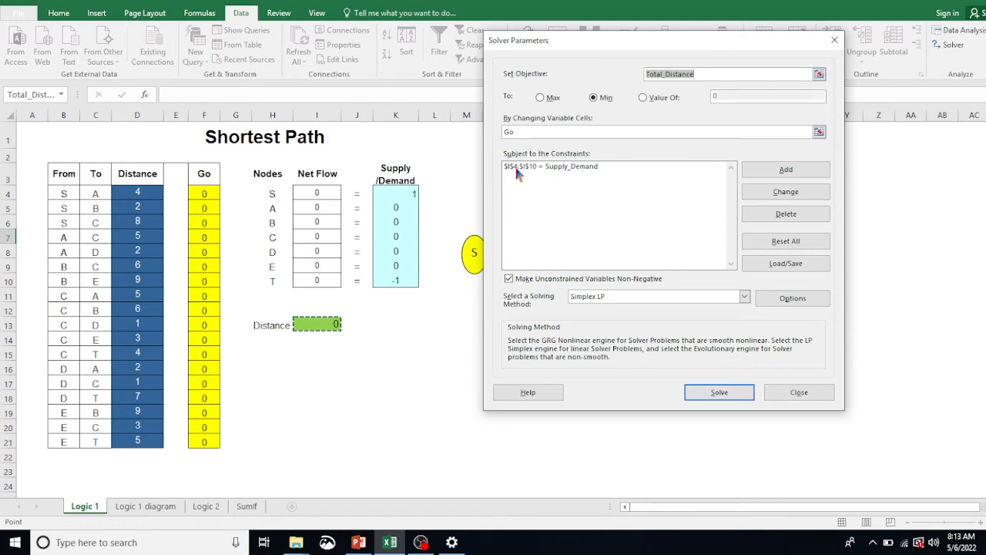
{"action": "left_click", "coordinate": [708, 395]}
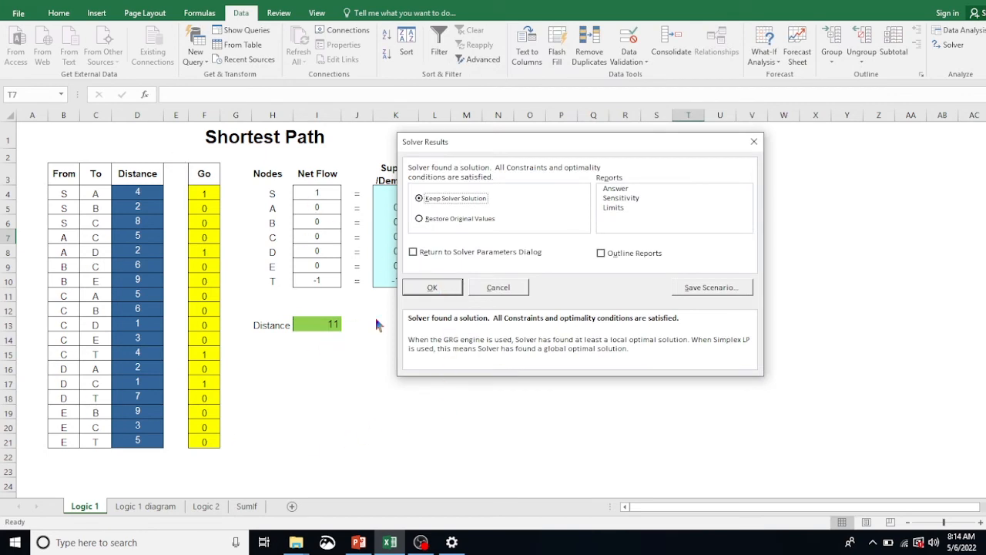
{"action": "left_click", "coordinate": [436, 290]}
Step: Examine the Go values in F4, F8, F15 and F17 against the arcs of the network diagram to trace the shortest path
{"action": "left_click", "coordinate": [208, 195]}
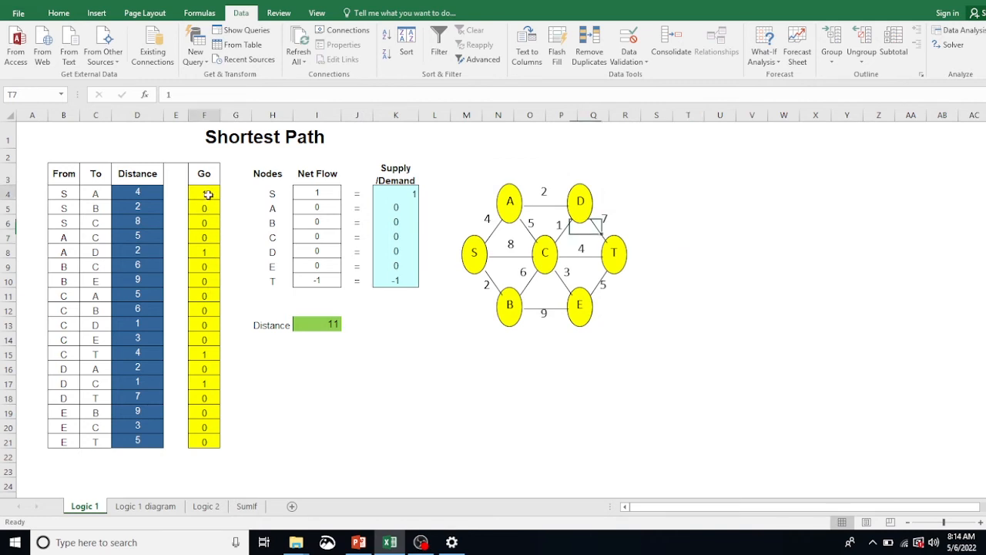
{"action": "left_click", "coordinate": [211, 252]}
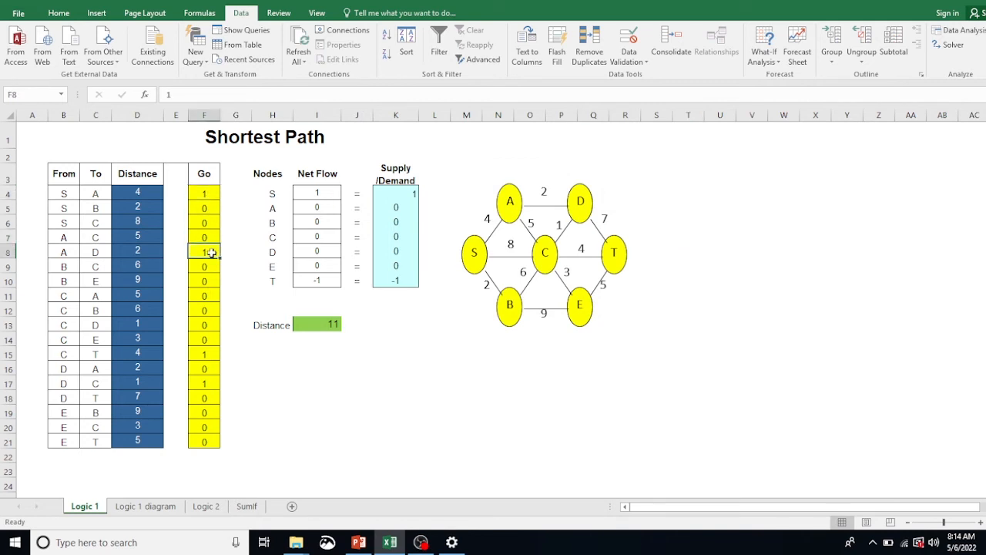
{"action": "left_click", "coordinate": [204, 352]}
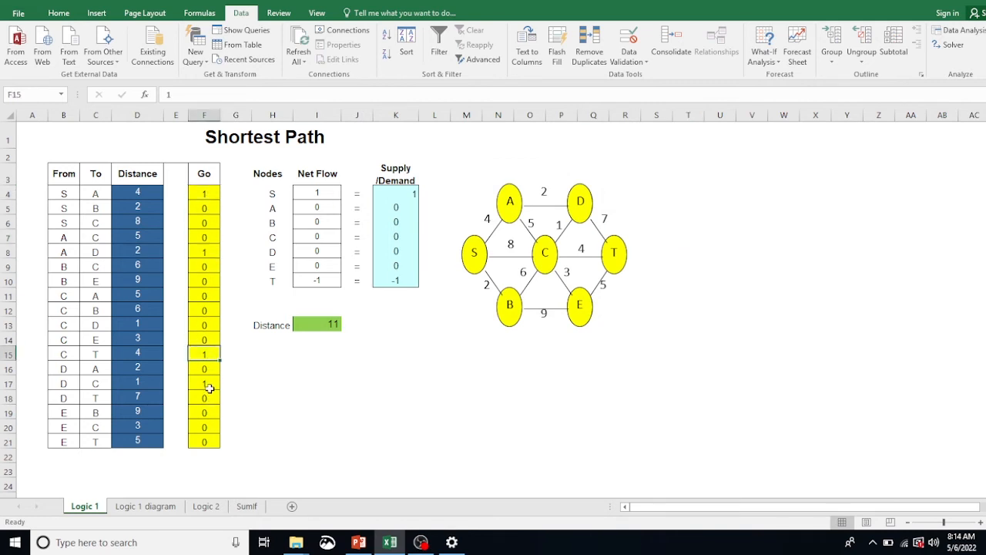
{"action": "left_click", "coordinate": [210, 385]}
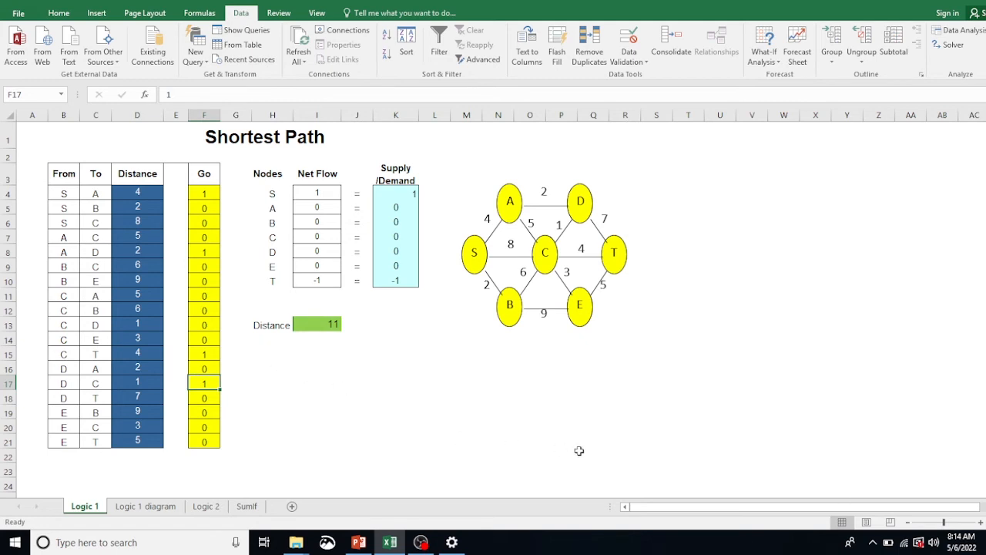
{"action": "left_click_drag", "start_coordinate": [675, 507], "coordinate": [697, 505]}
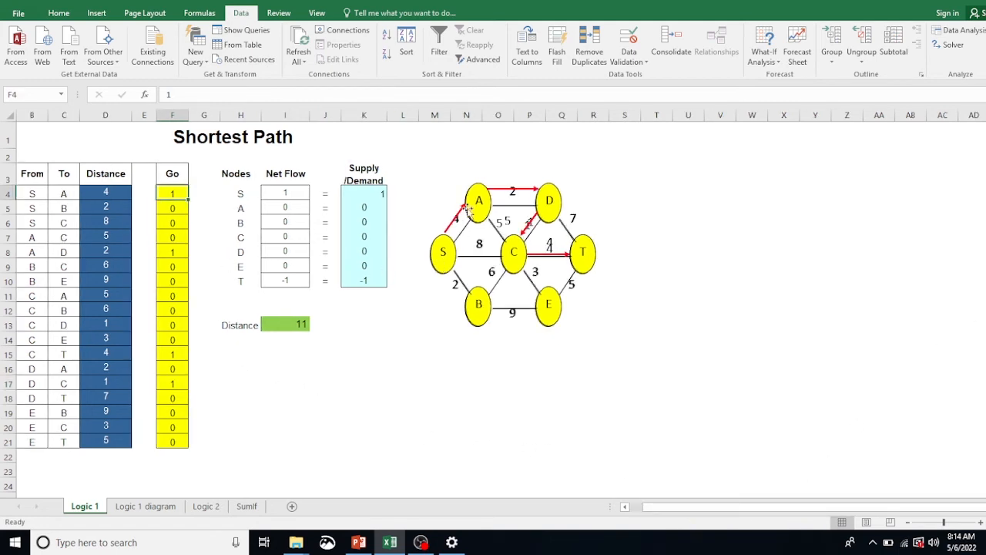
{"action": "key", "text": "Down"}
{"action": "key", "text": "Down"}
{"action": "key", "text": "Down"}
{"action": "key", "text": "Down"}
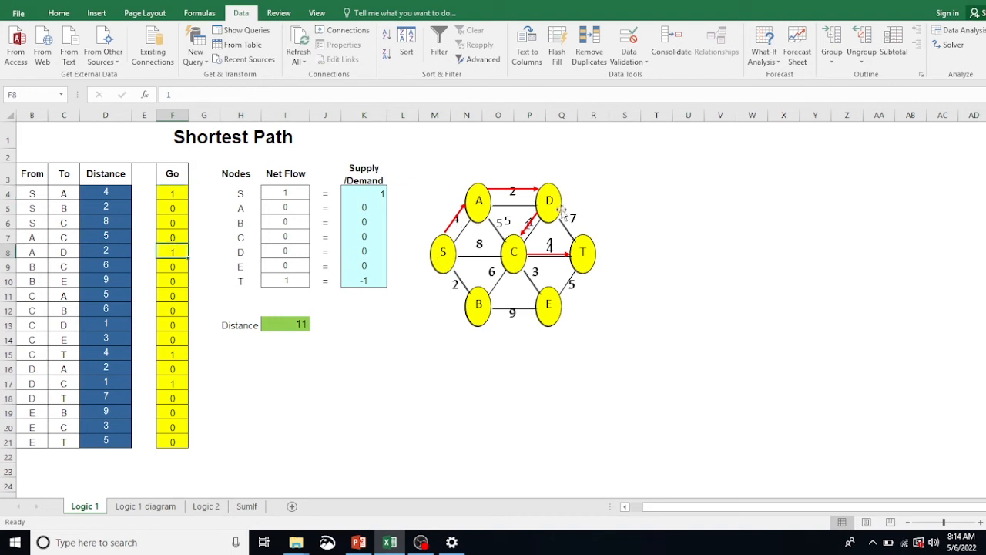
{"action": "key", "text": "Down"}
{"action": "key", "text": "Down"}
{"action": "key", "text": "Down"}
{"action": "key", "text": "Down"}
{"action": "key", "text": "Down"}
{"action": "key", "text": "Down"}
{"action": "key", "text": "Down"}
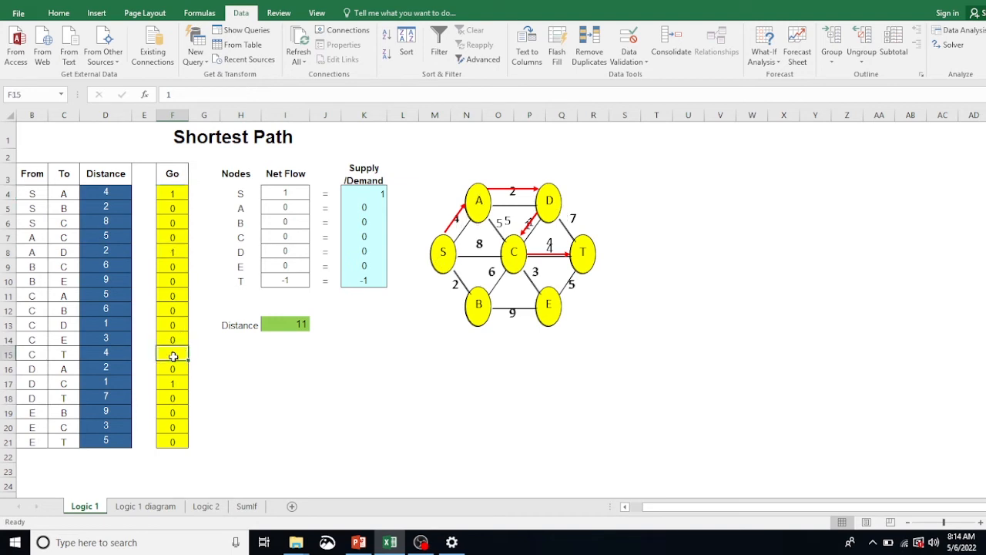
{"action": "left_click", "coordinate": [172, 383]}
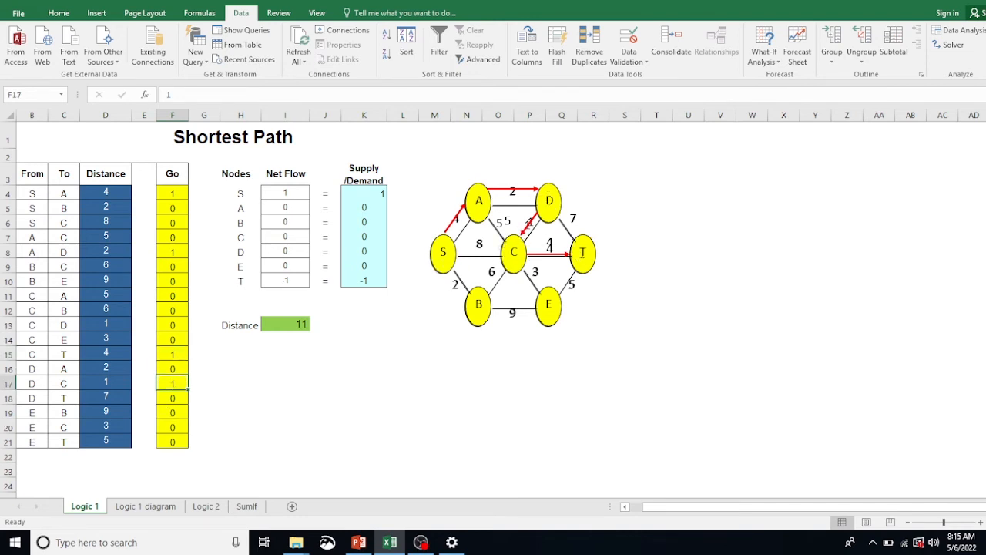
{"action": "left_click", "coordinate": [625, 265]}
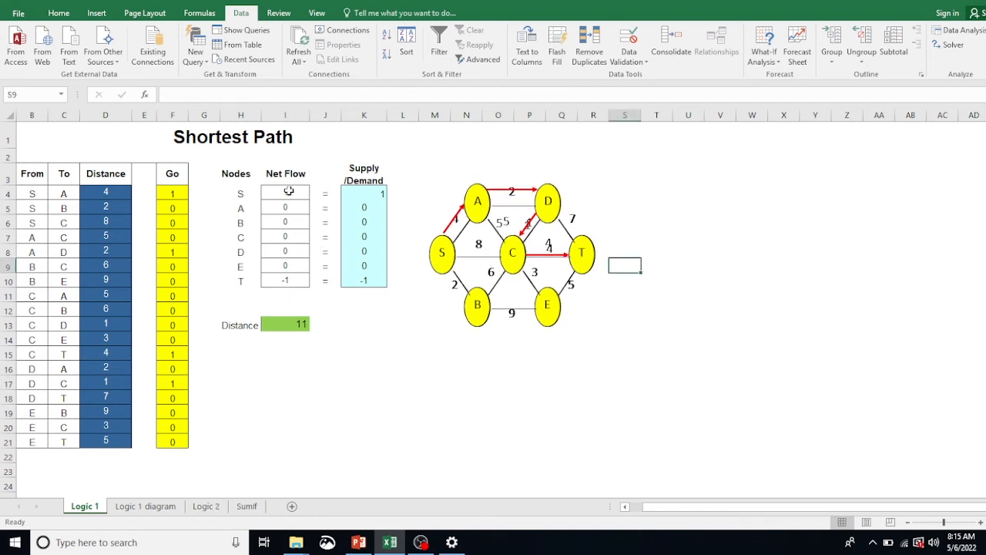
Step: Open the Logic 2 sheet and examine its distance matrix, path matrix, and the formulas in the Out and Out-in columns
{"action": "left_click", "coordinate": [204, 508]}
{"action": "scroll", "coordinate": [568, 295], "scroll_direction": "up", "scroll_amount": 1}
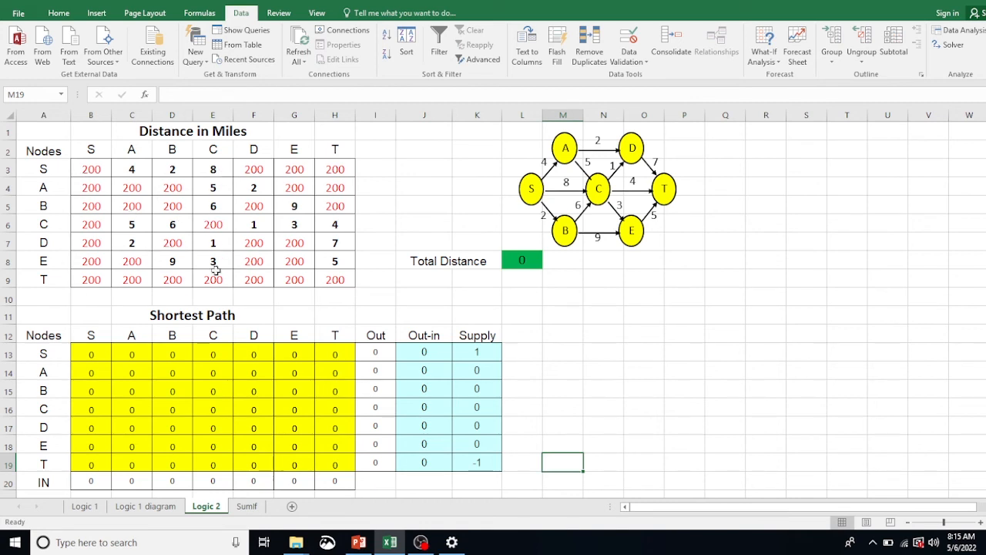
{"action": "left_click", "coordinate": [43, 188]}
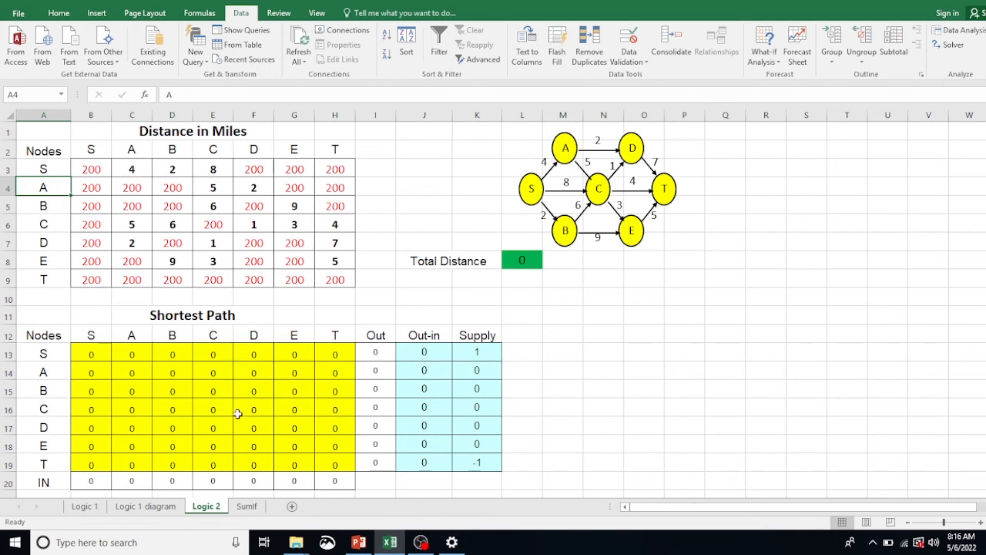
{"action": "left_click", "coordinate": [384, 351]}
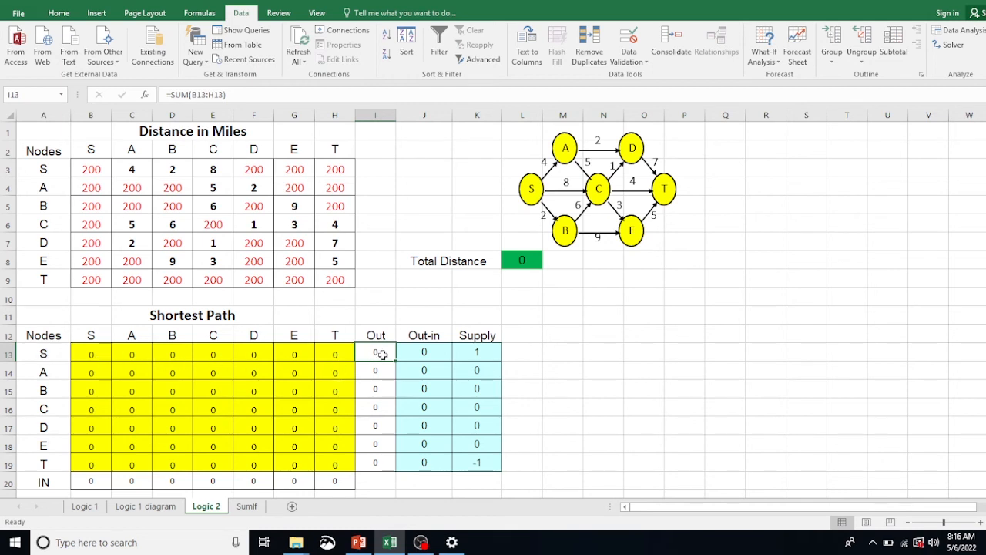
{"action": "left_click_drag", "start_coordinate": [92, 355], "coordinate": [83, 460]}
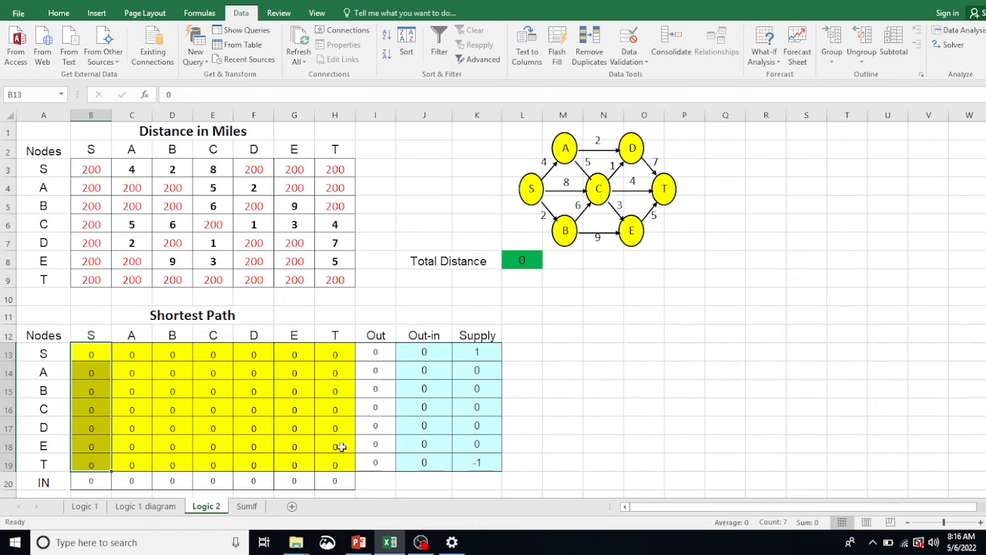
{"action": "left_click", "coordinate": [94, 391]}
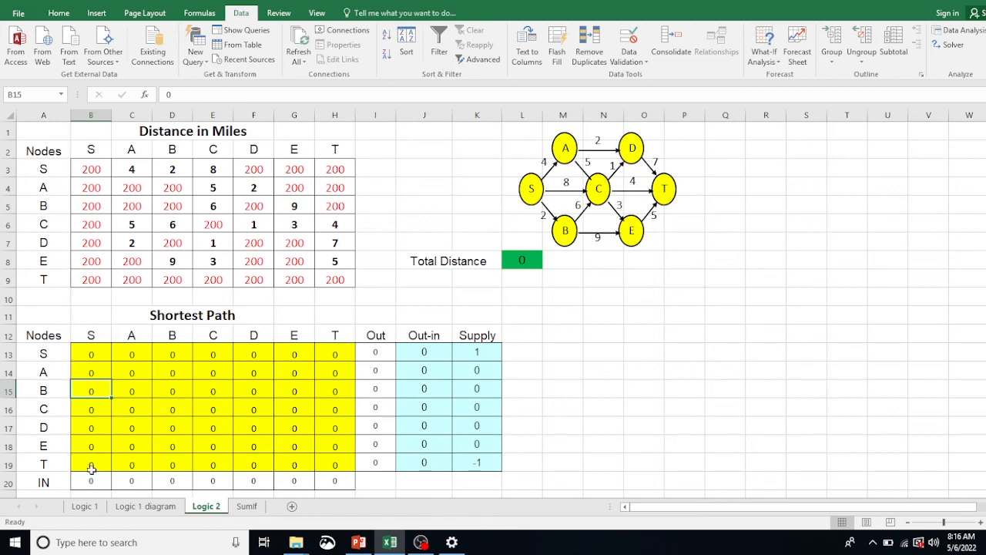
{"action": "left_click", "coordinate": [423, 391]}
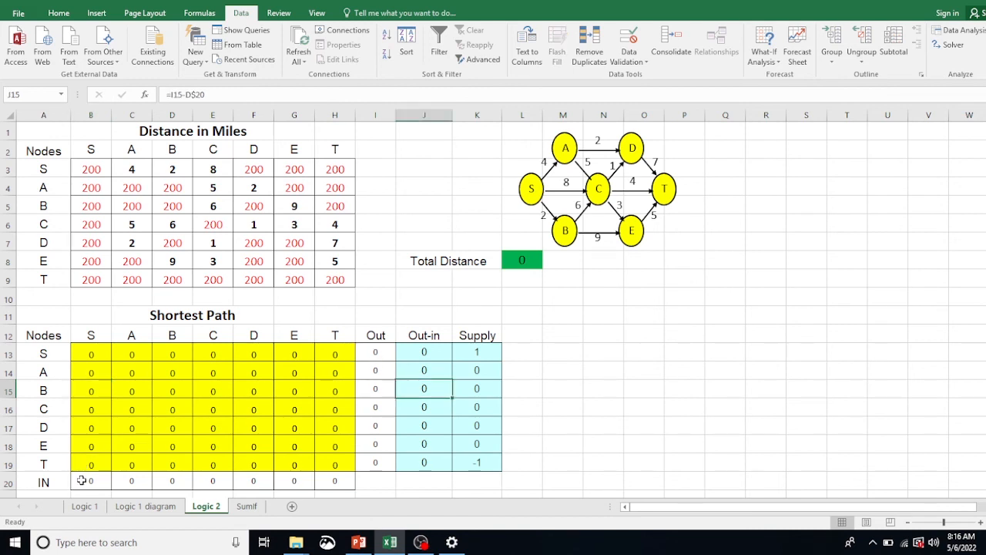
{"action": "left_click", "coordinate": [412, 351]}
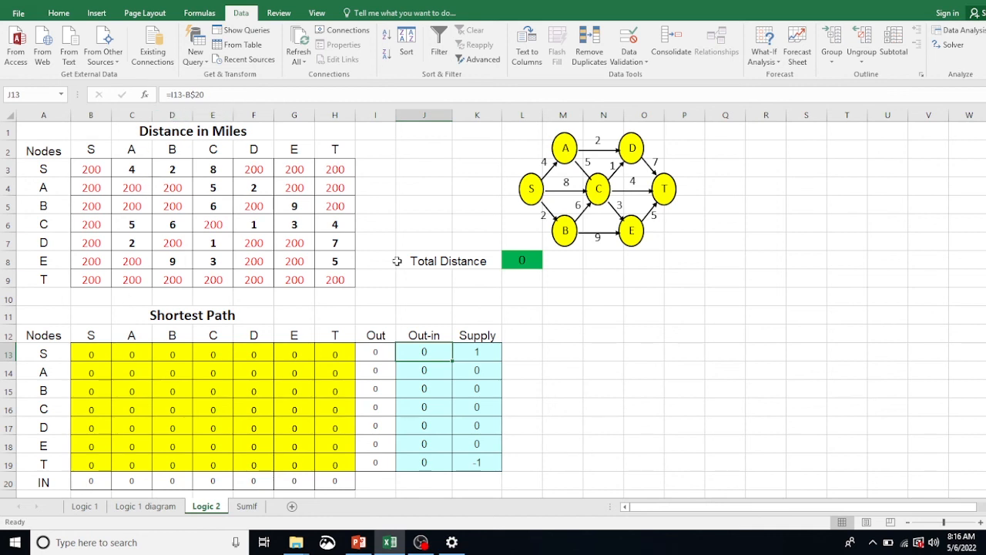
{"action": "left_click", "coordinate": [428, 371]}
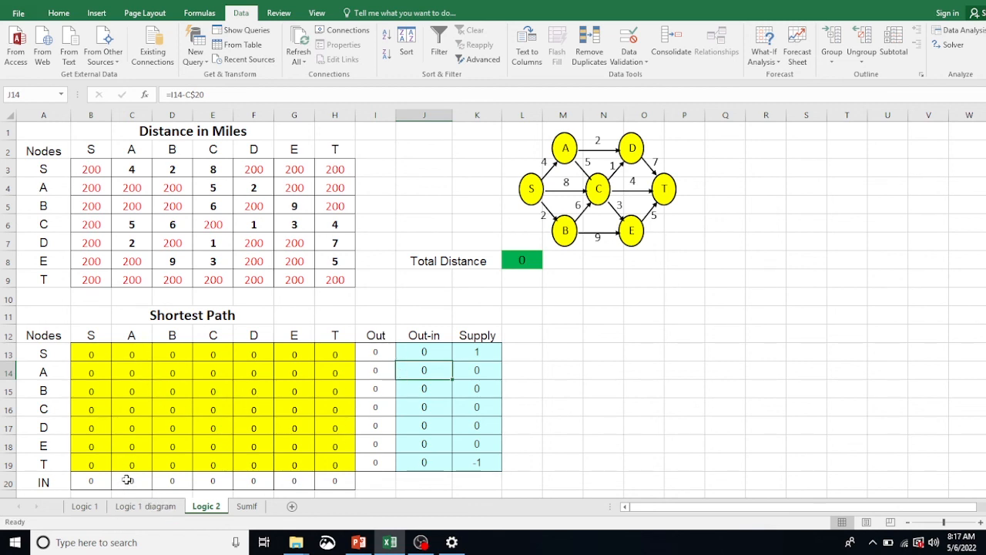
{"action": "left_click", "coordinate": [389, 390]}
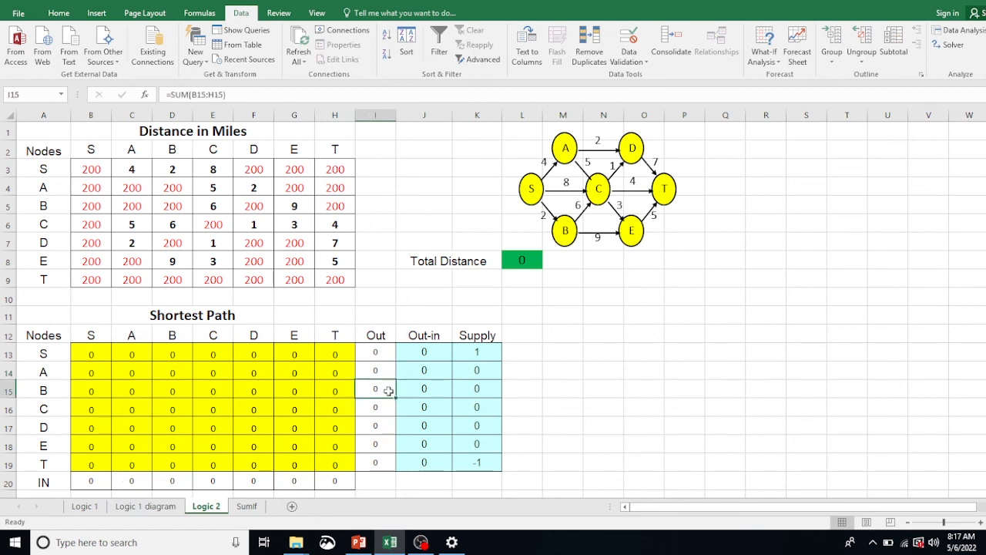
Step: Review the IN row and Total Distance formulas, and solve the existing Solver model that minimizes L8 by changing Path, keeping the solution
{"action": "left_click", "coordinate": [174, 483]}
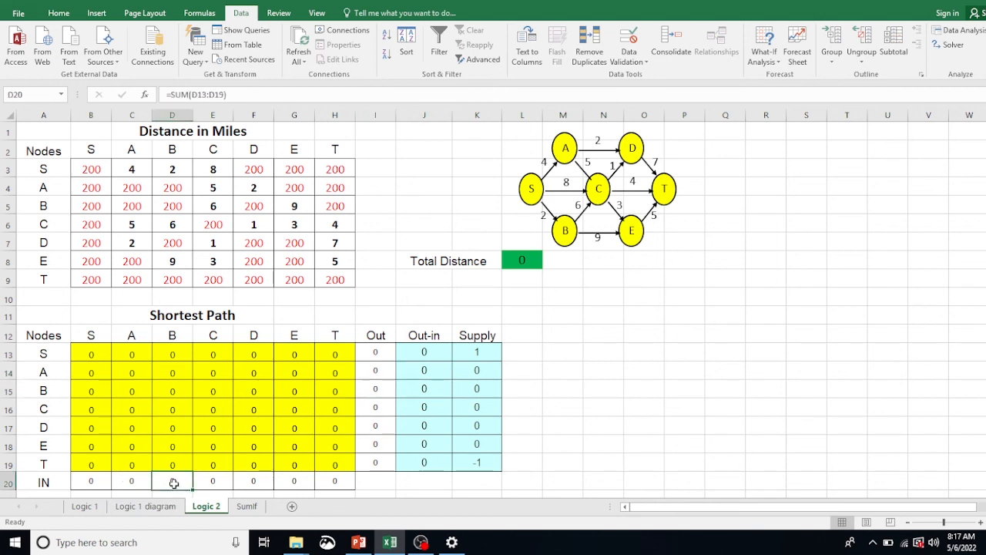
{"action": "left_click", "coordinate": [505, 263]}
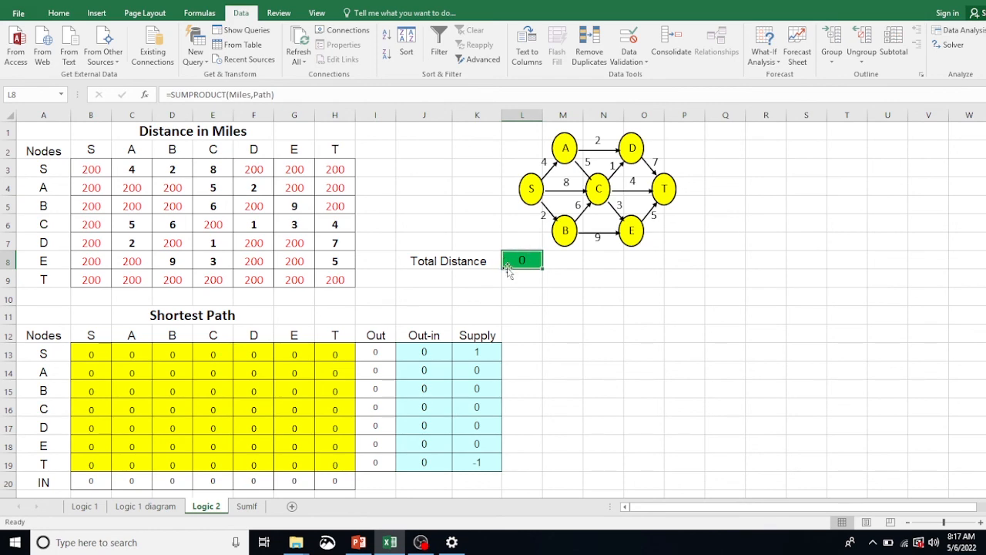
{"action": "left_click", "coordinate": [953, 45]}
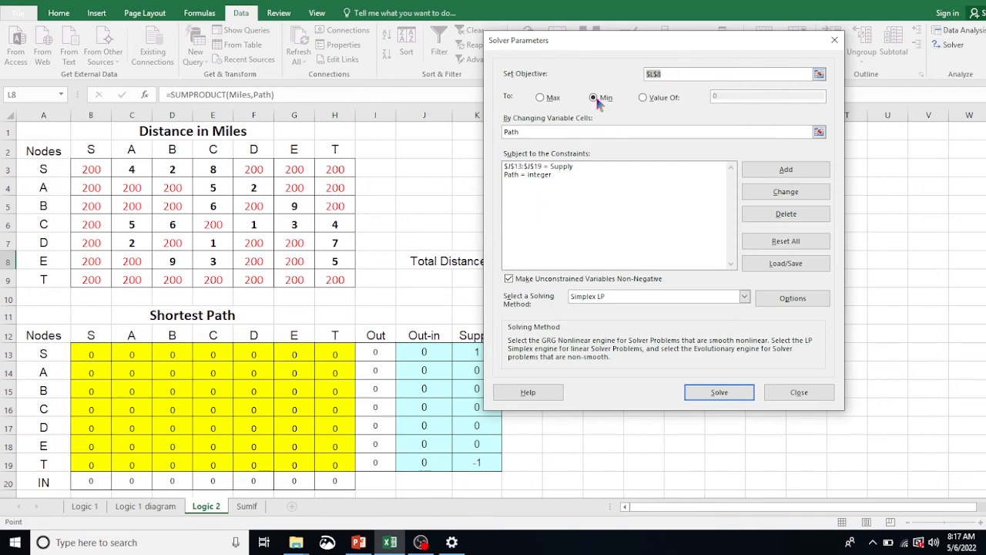
{"action": "left_click_drag", "start_coordinate": [606, 42], "coordinate": [568, 42]}
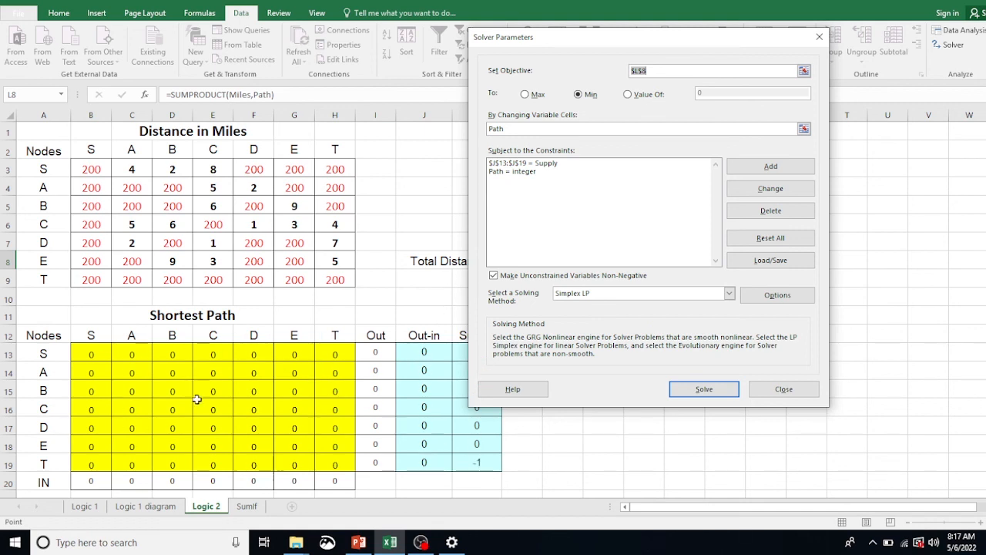
{"action": "left_click", "coordinate": [691, 389]}
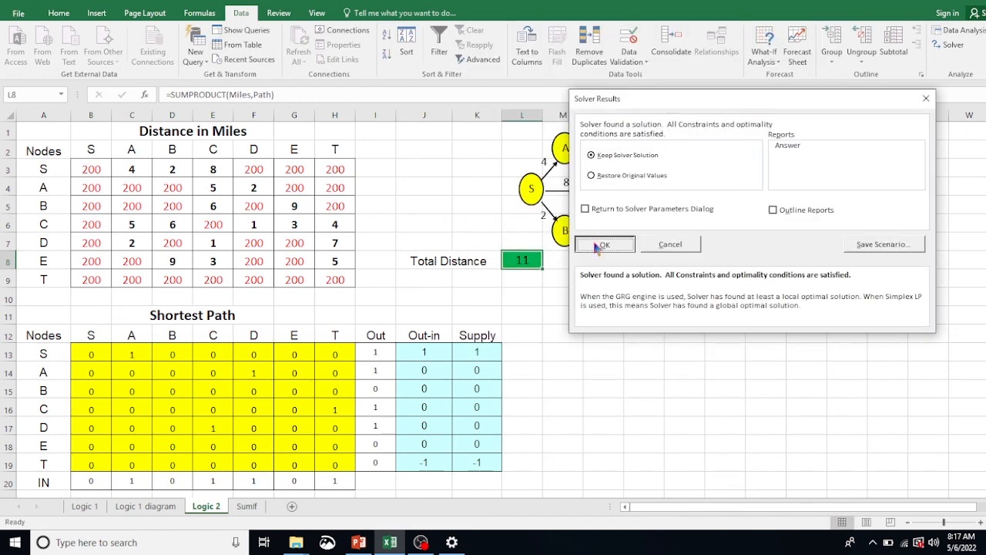
{"action": "left_click", "coordinate": [586, 244]}
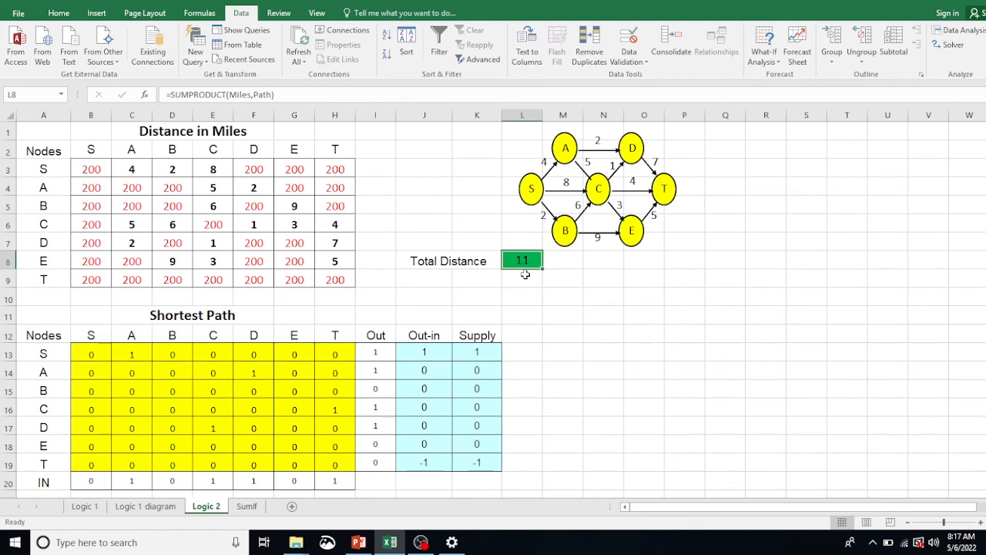
Step: Examine the selected arcs in C13, F14, H16 and E17 of the Shortest Path matrix to trace the route from S to T
{"action": "left_click", "coordinate": [134, 352]}
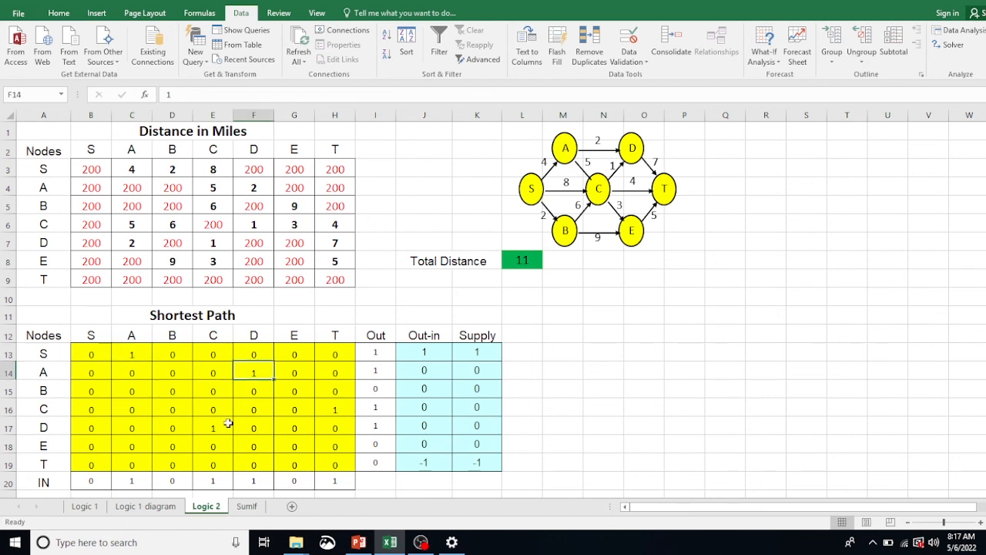
{"action": "left_click", "coordinate": [337, 412]}
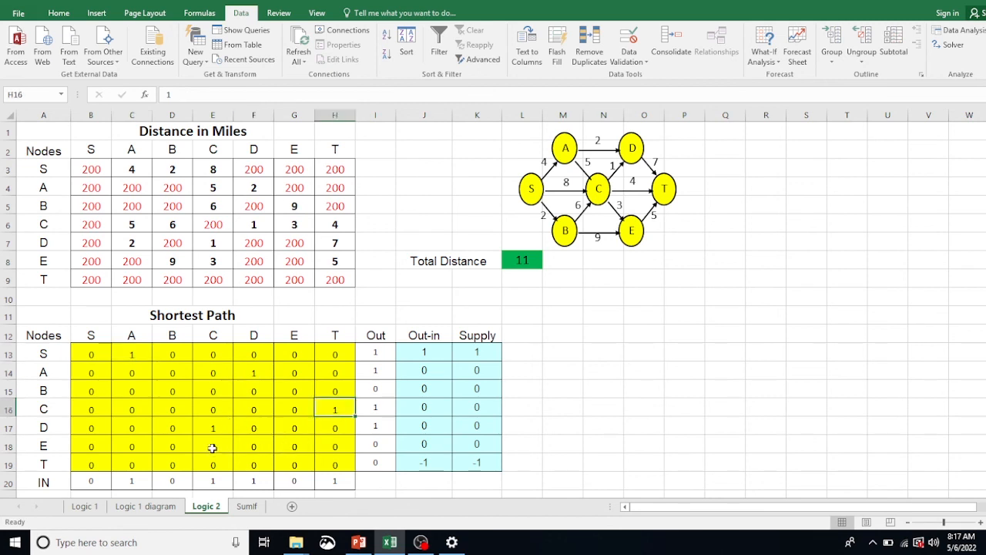
{"action": "left_click", "coordinate": [213, 428]}
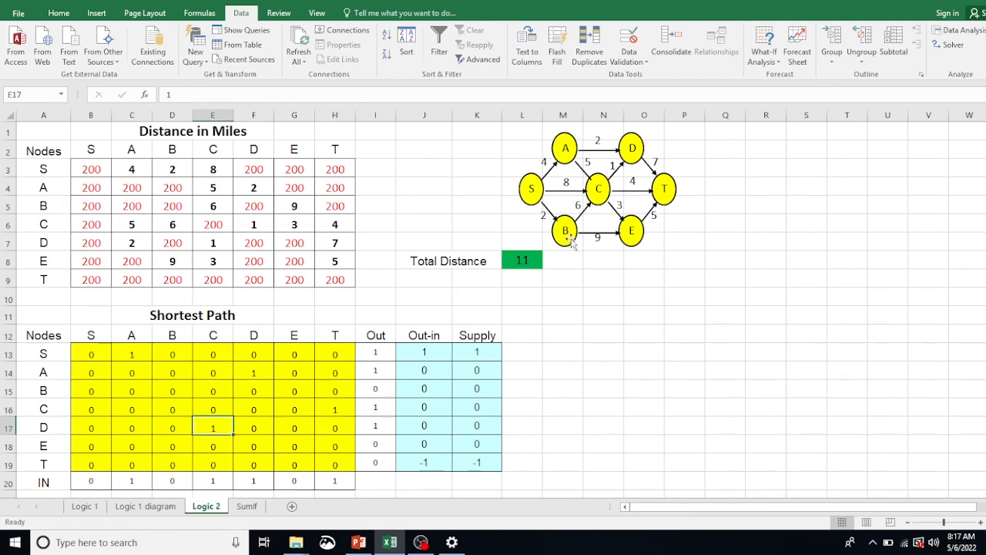